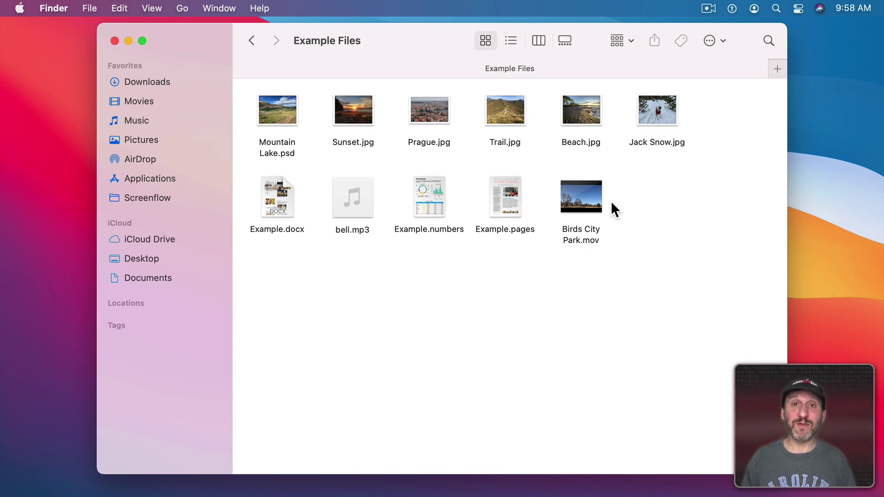
# Play the Birds City Park movie inside its thumbnail, then stop it and deselect it
pyautogui.moveTo(581, 196)
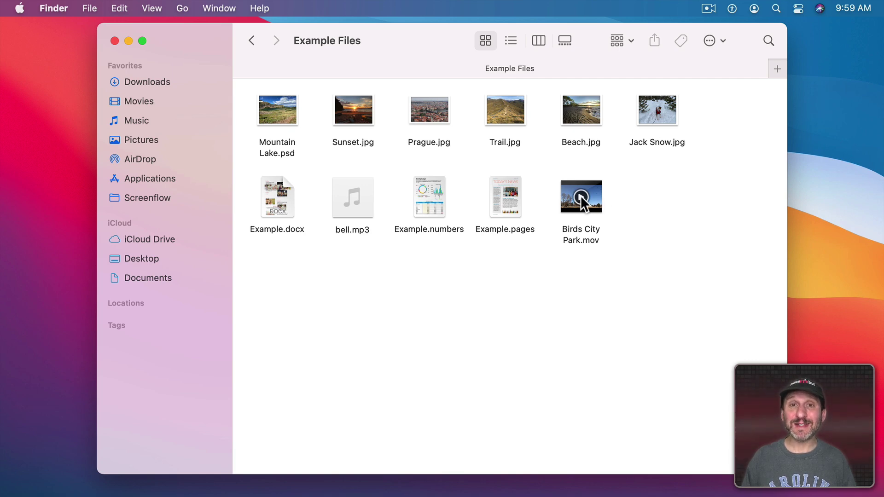
pyautogui.click(581, 195)
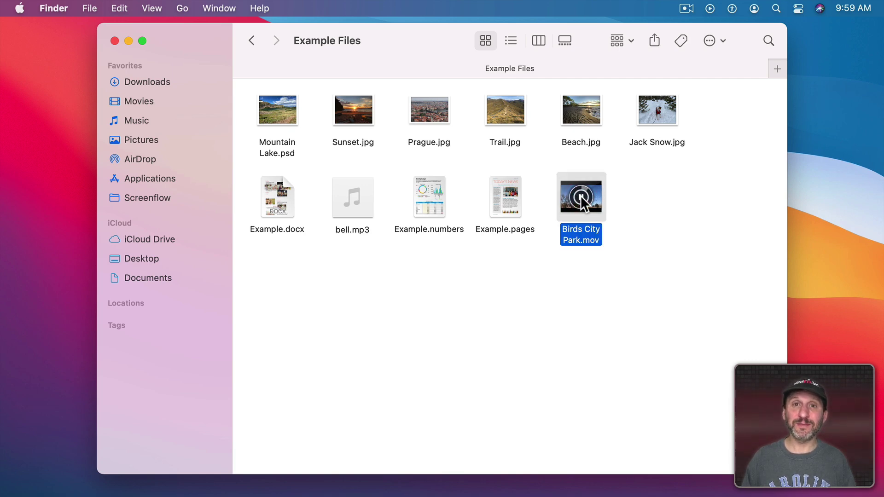
pyautogui.click(358, 245)
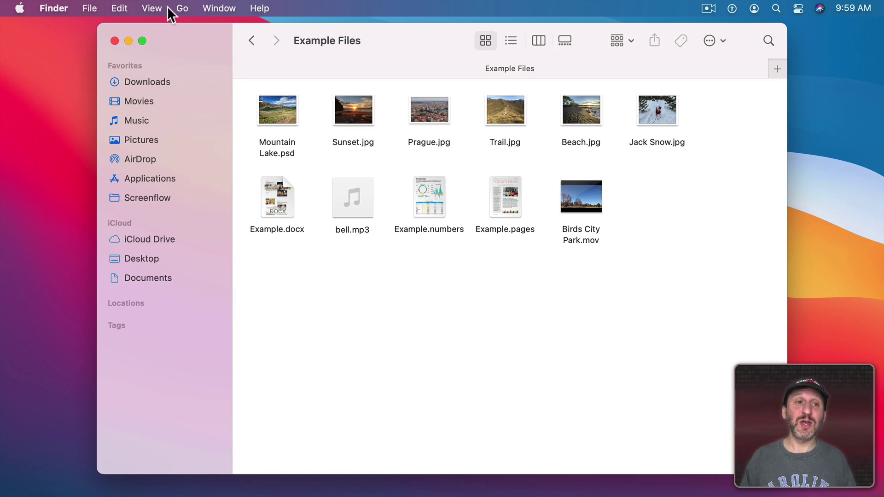
# Enlarge the Example Files icons to 128×128 in the view options
pyautogui.click(152, 8)
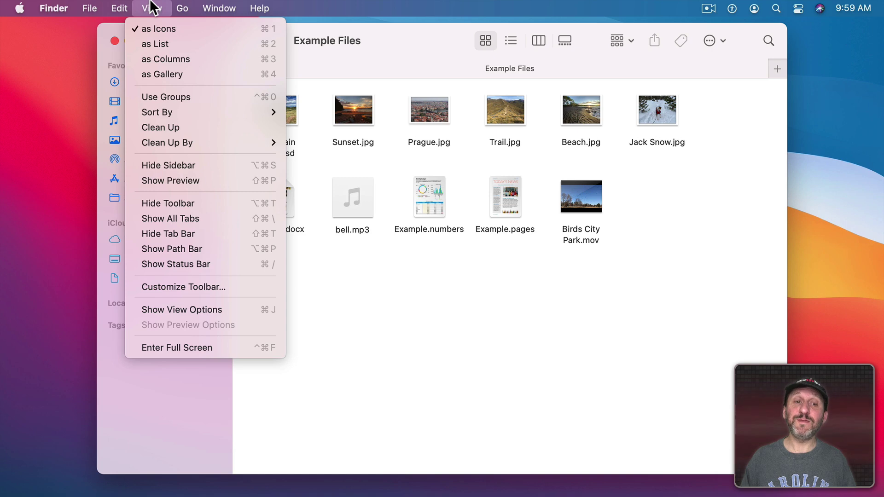
pyautogui.click(180, 313)
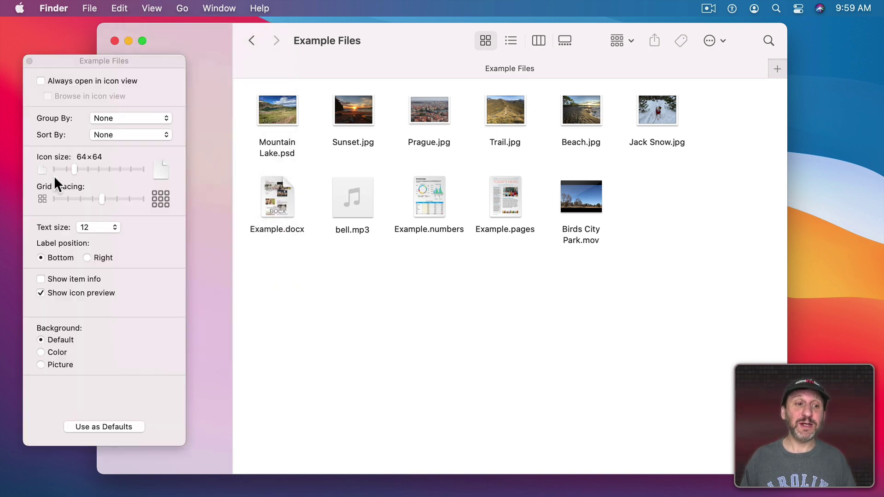
pyautogui.moveTo(73, 168)
pyautogui.mouseDown()
pyautogui.moveTo(100, 169)
pyautogui.moveTo(72, 167)
pyautogui.mouseUp()
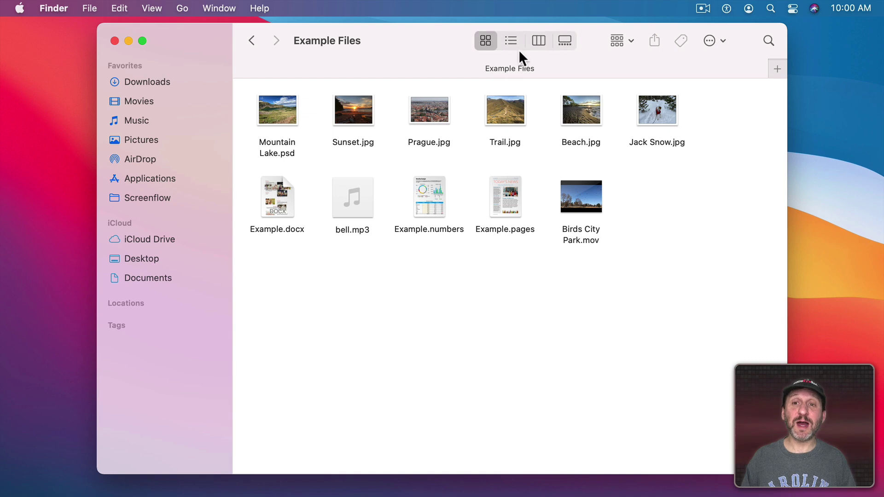
# Switch Example Files to Column view, then List view, and change the list icon size
pyautogui.click(538, 41)
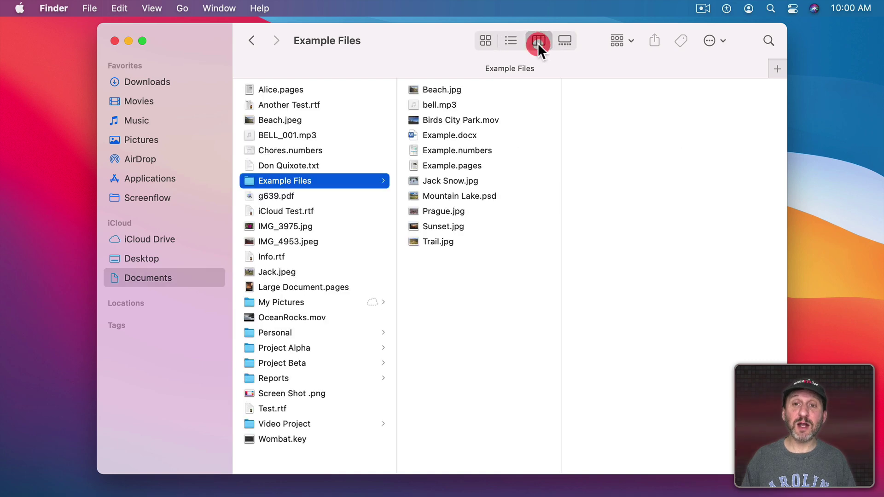
pyautogui.click(511, 41)
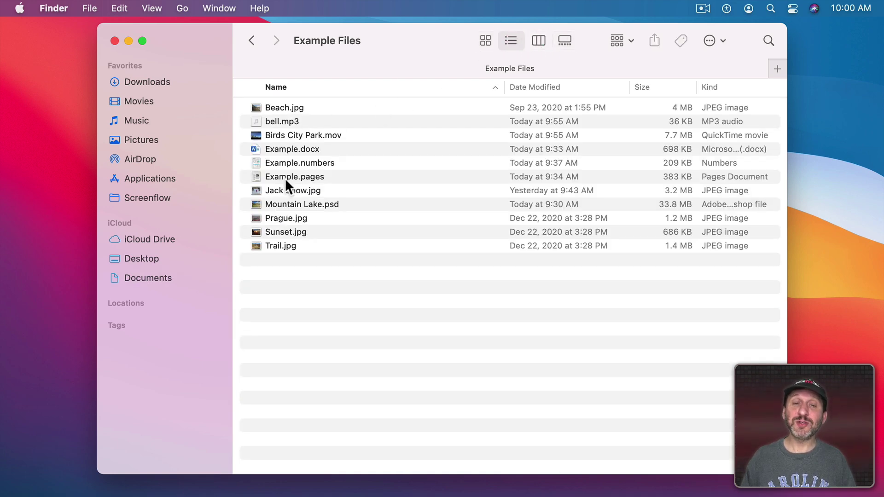
pyautogui.click(152, 8)
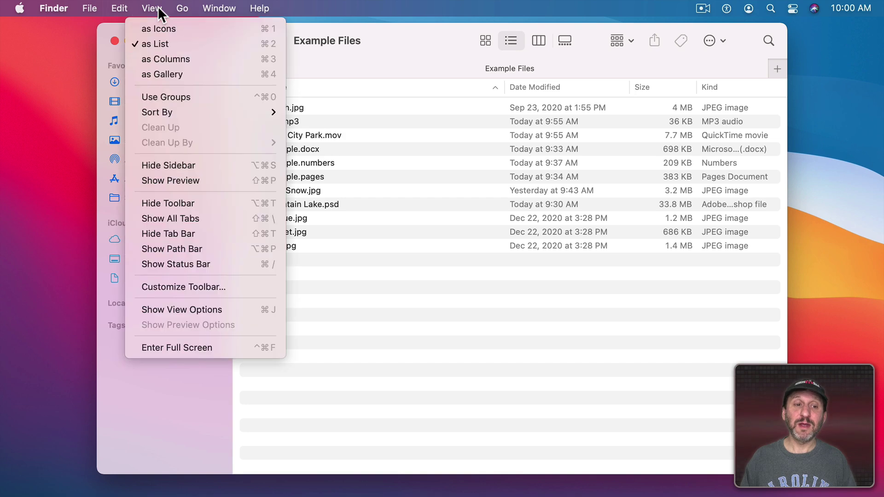
pyautogui.click(186, 309)
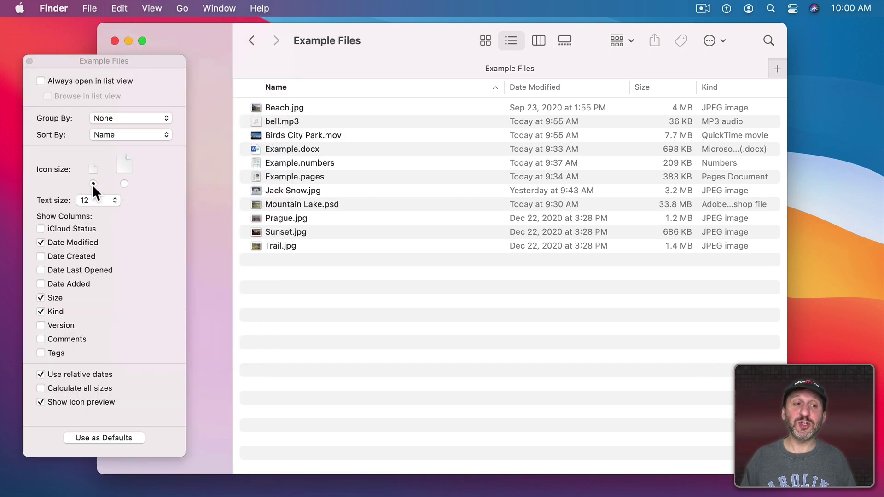
pyautogui.click(124, 184)
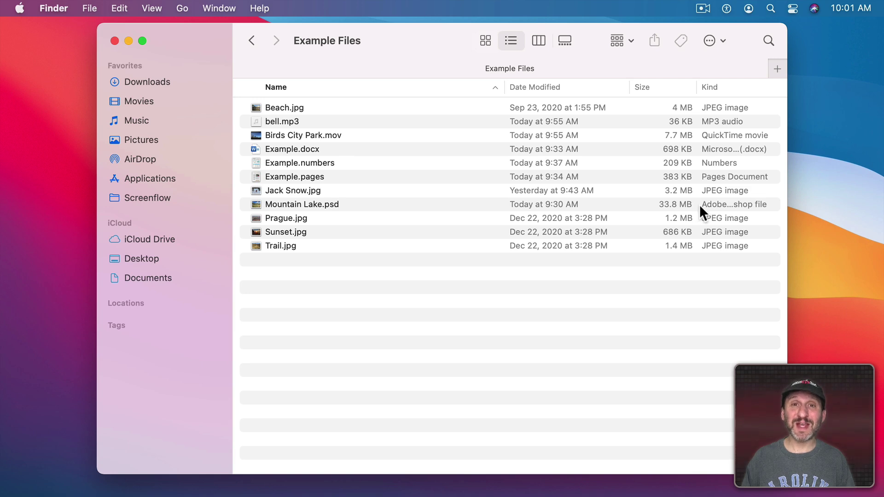
# Turn on the preview pane and preview Beach.jpg, Example.numbers, Birds City Park.mov and bell.mp3
pyautogui.click(150, 7)
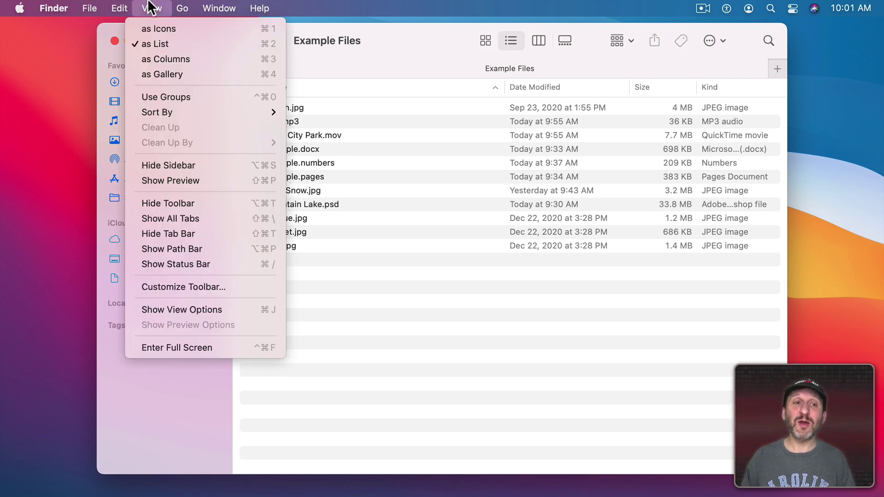
pyautogui.click(172, 180)
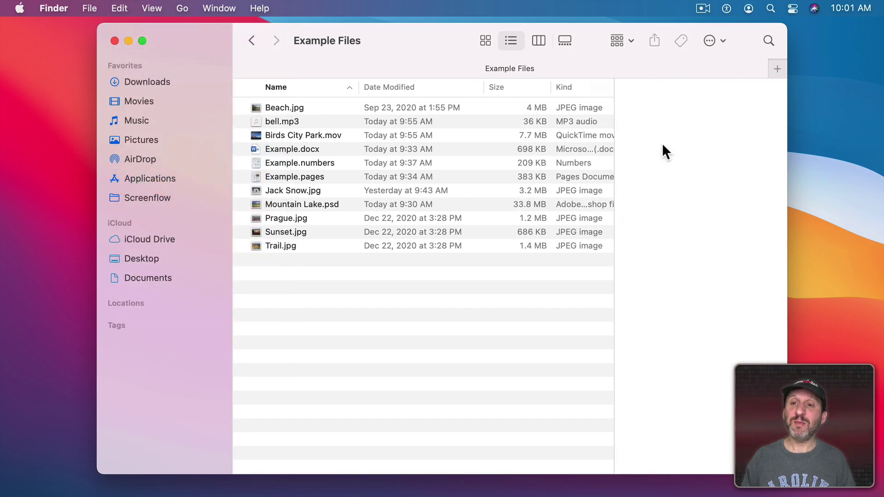
pyautogui.click(278, 109)
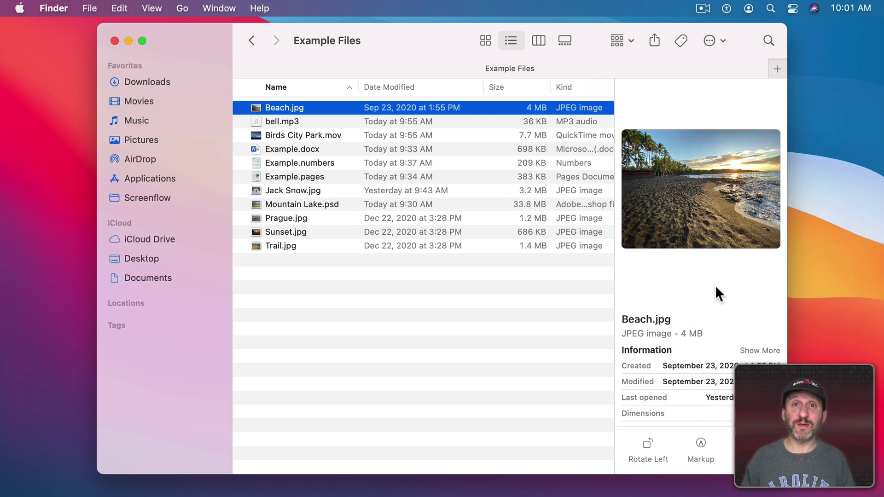
pyautogui.click(286, 164)
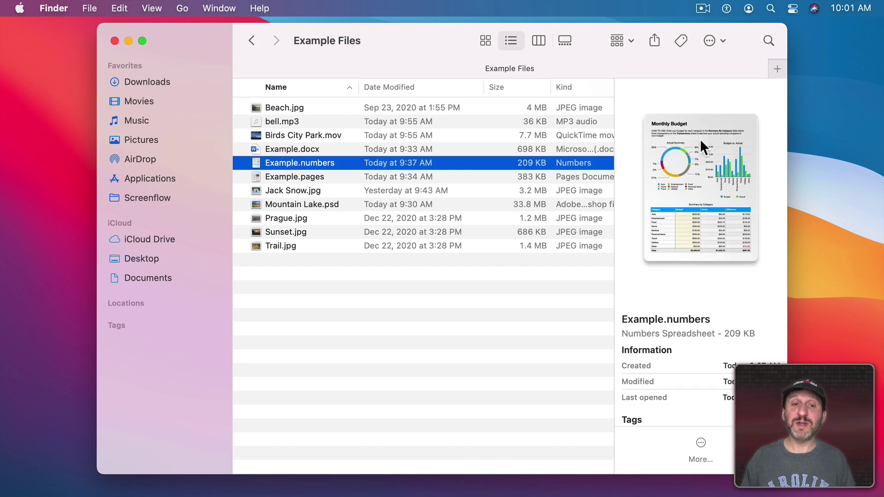
pyautogui.click(281, 137)
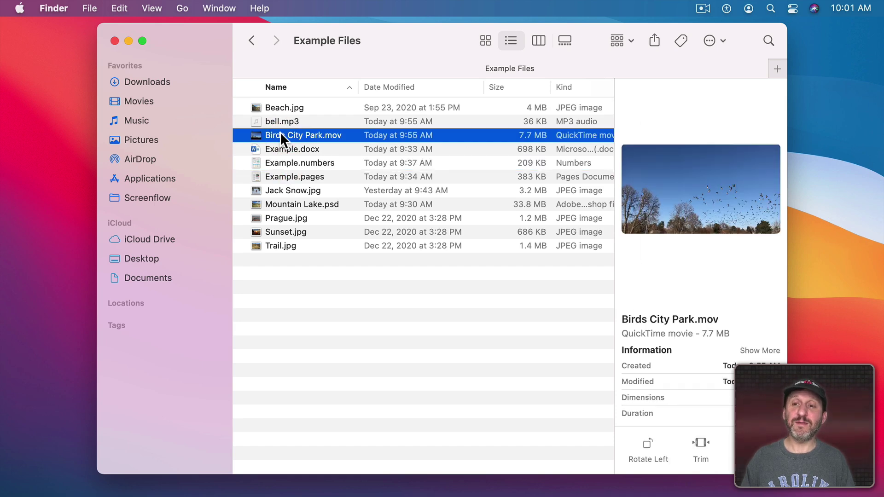
pyautogui.moveTo(653, 190)
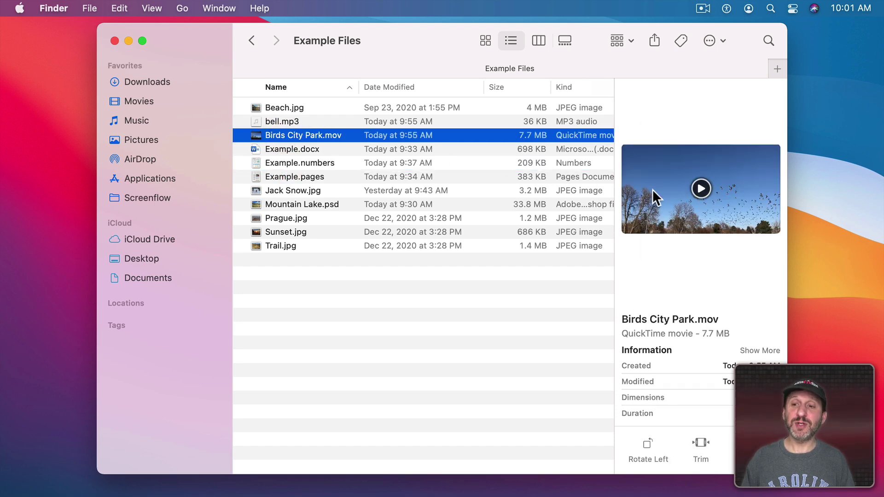
pyautogui.click(287, 121)
pyautogui.moveTo(695, 189)
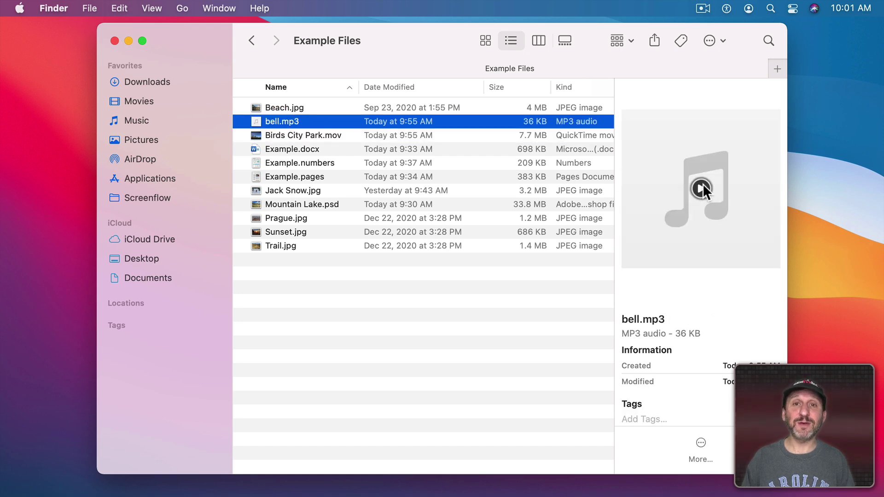
# Go through Column view to Icon view, preview Trail.jpg, then hide the preview pane and deselect
pyautogui.click(537, 40)
pyautogui.moveTo(664, 162)
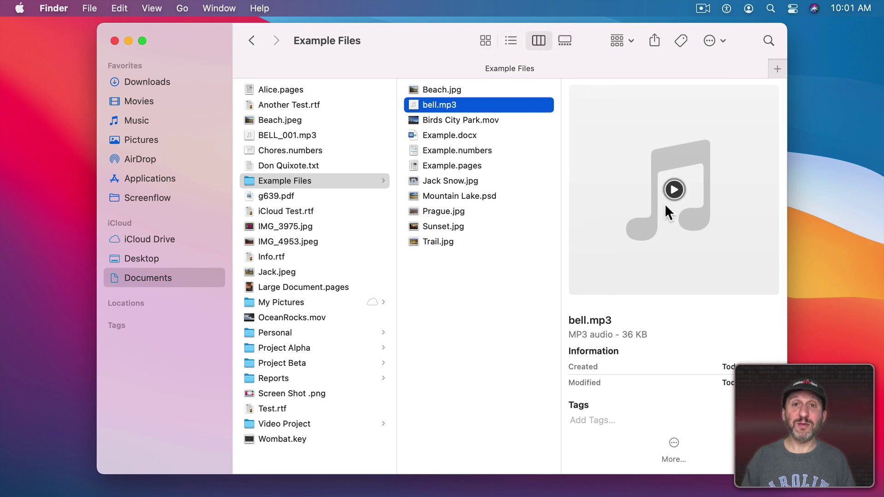
pyautogui.click(486, 39)
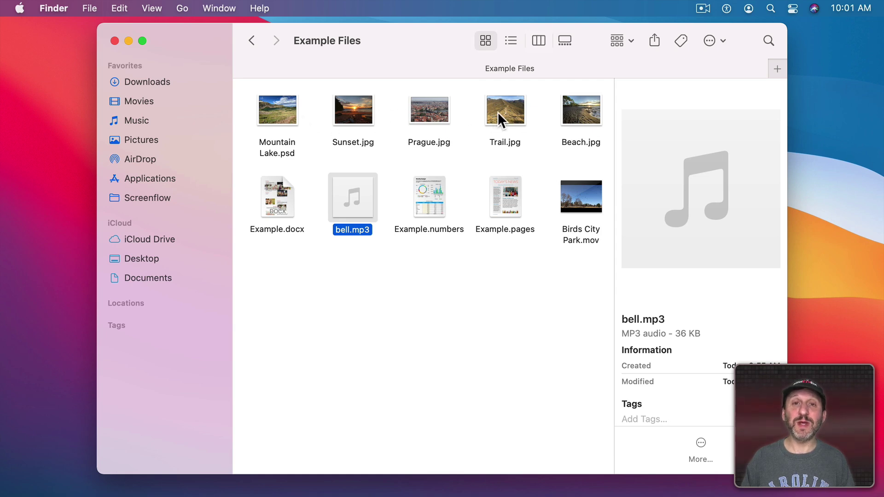
pyautogui.click(498, 112)
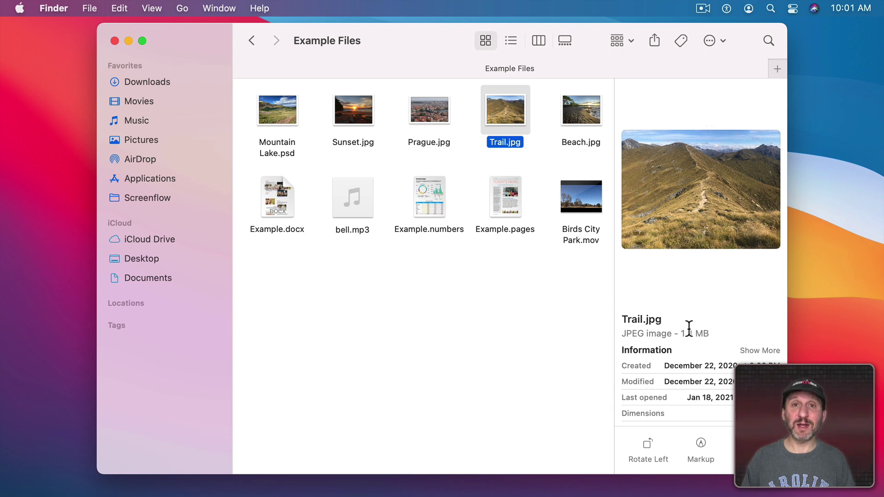
pyautogui.click(152, 9)
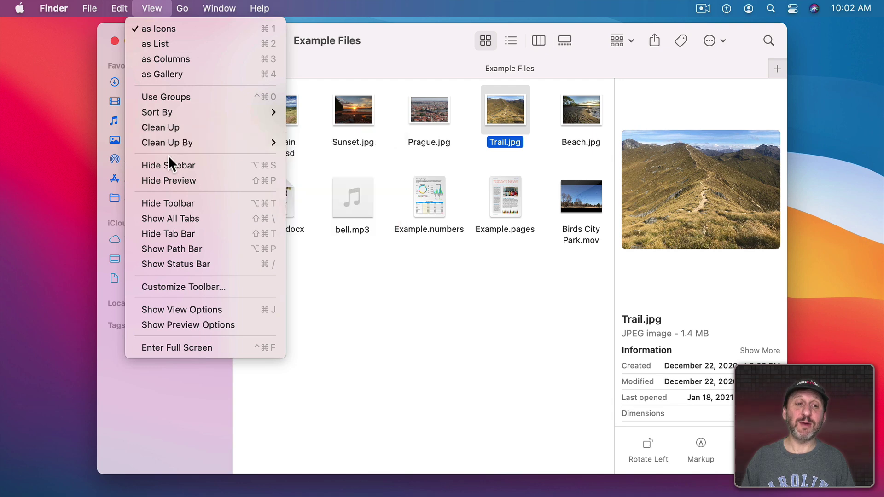
pyautogui.click(168, 180)
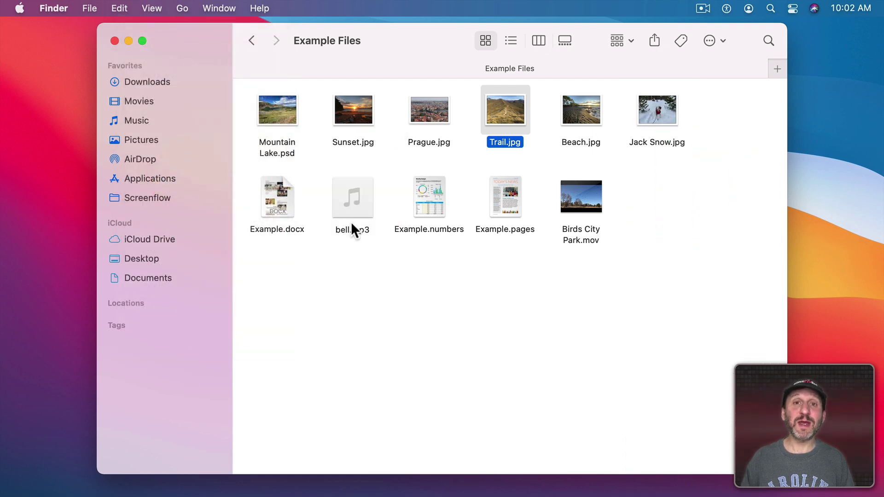
pyautogui.click(402, 283)
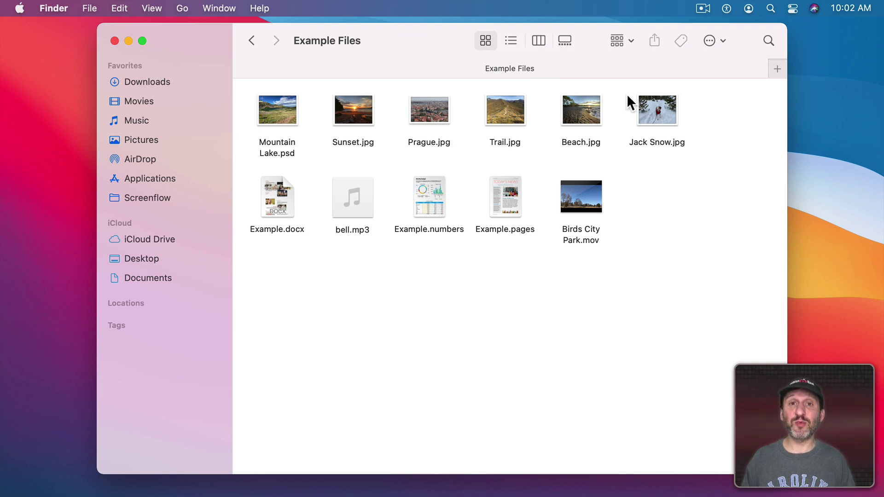
pyautogui.click(566, 39)
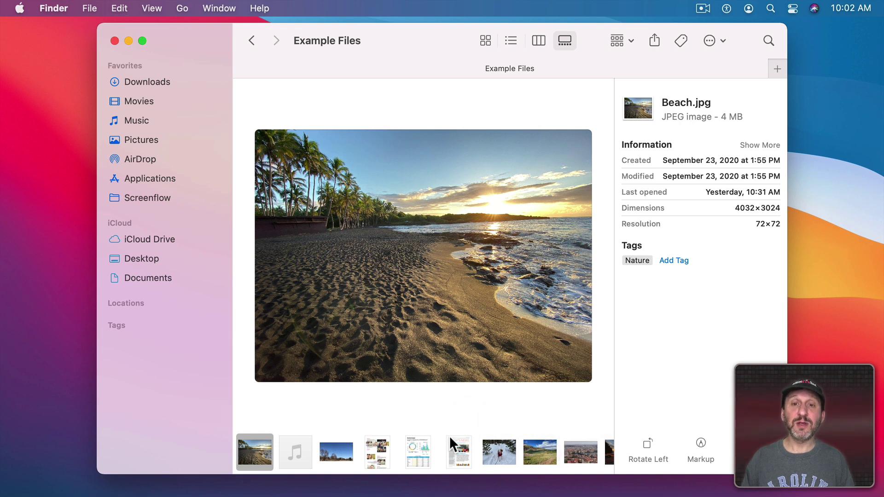
pyautogui.click(499, 449)
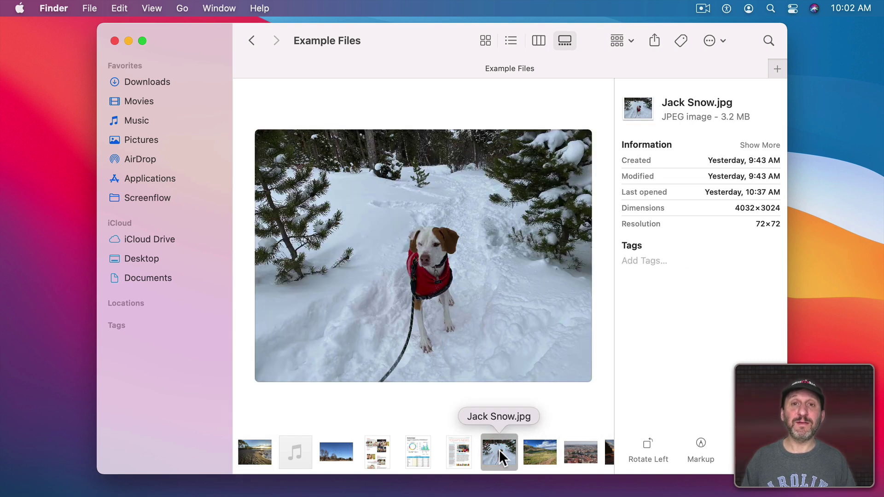
pyautogui.click(533, 445)
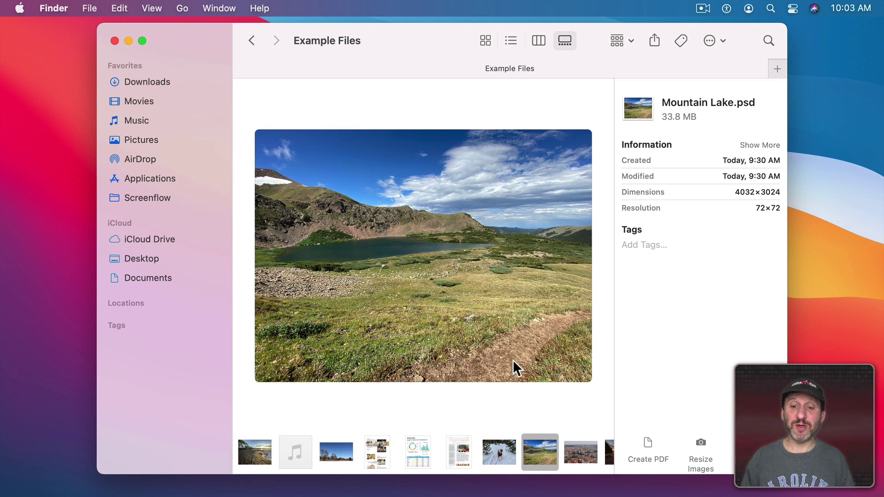
pyautogui.press('Right')
pyautogui.press('Right')
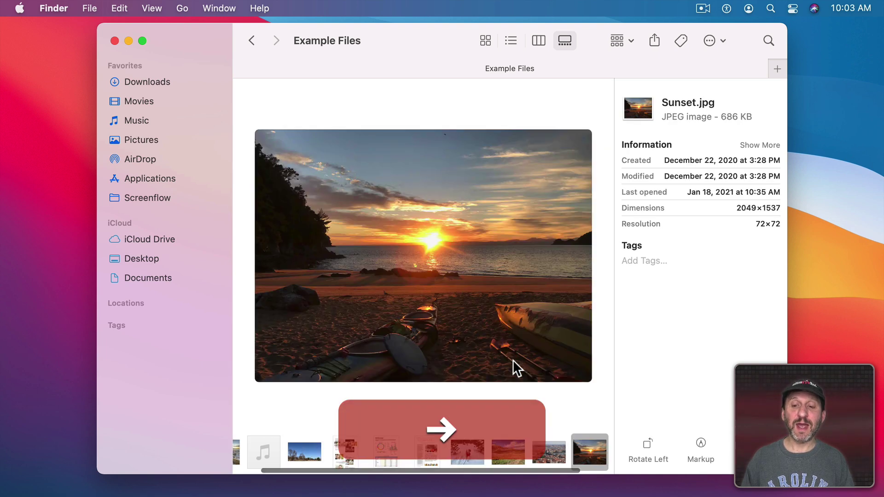
pyautogui.press('Left')
pyautogui.press('Left')
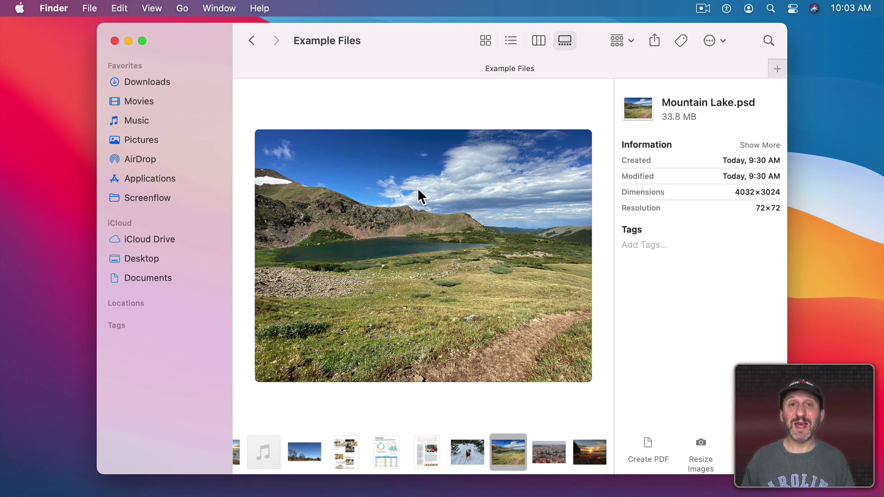
pyautogui.click(299, 446)
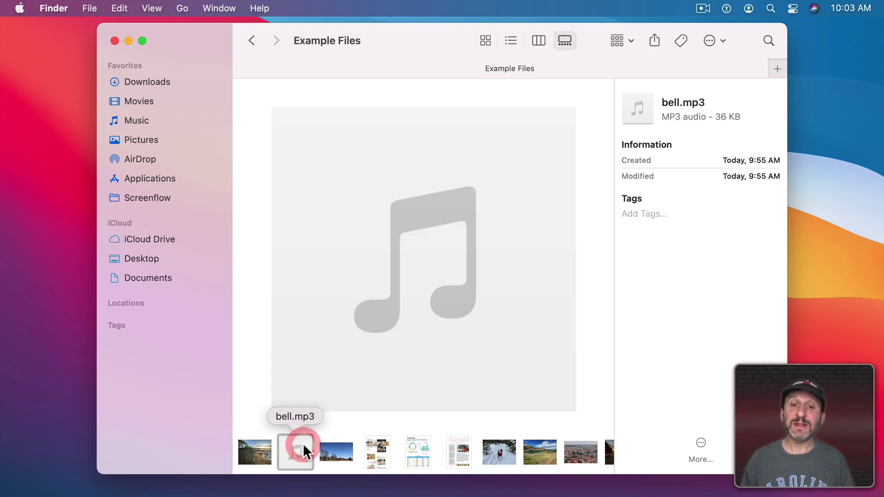
pyautogui.moveTo(420, 264)
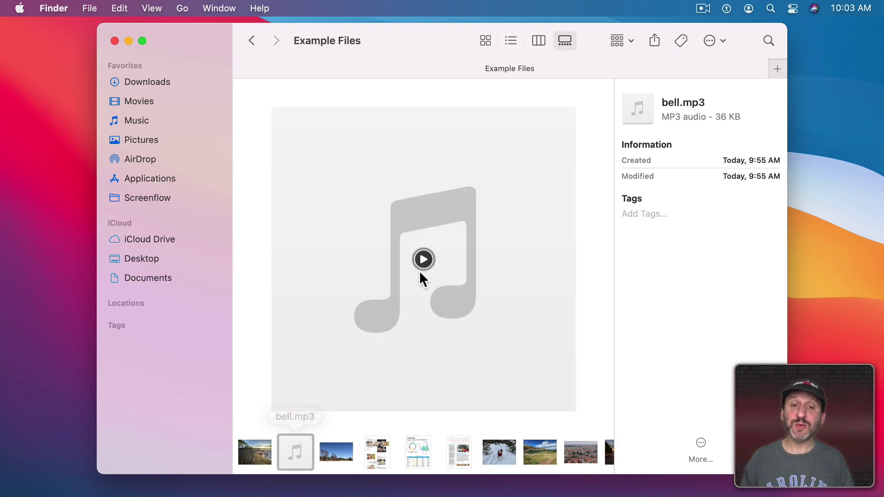
pyautogui.click(344, 448)
pyautogui.moveTo(300, 399)
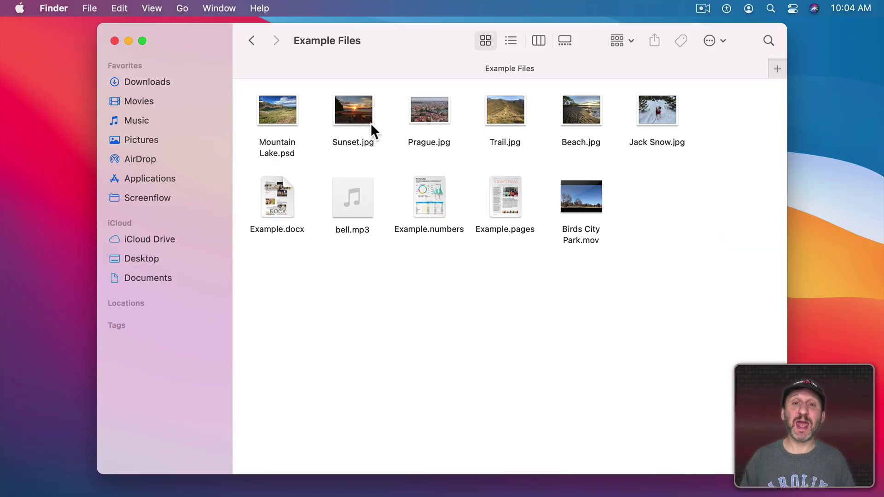
# Quick Look Sunset.jpg, then move and shrink the preview window toward the lower right
pyautogui.click(371, 121)
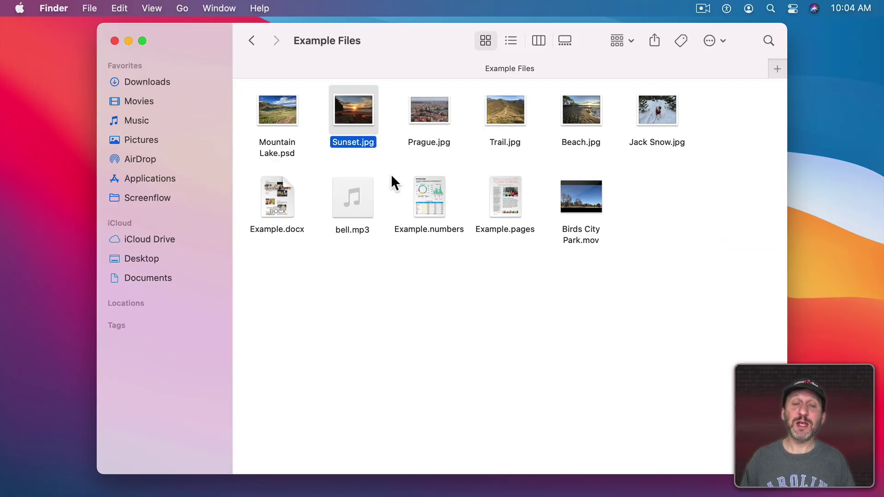
pyautogui.click(90, 8)
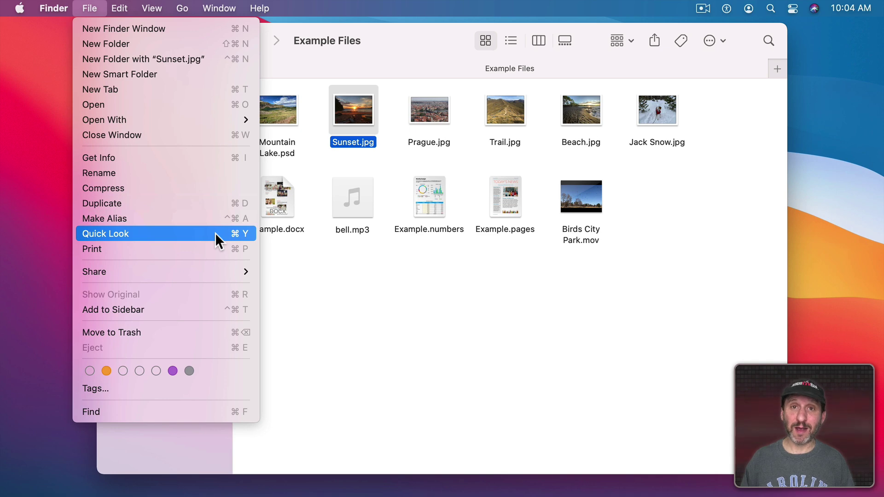
pyautogui.click(360, 316)
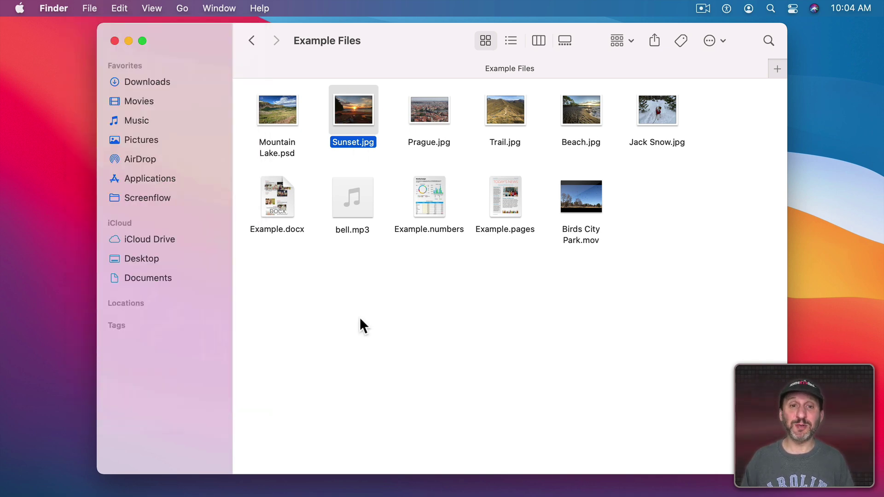
pyautogui.press('space')
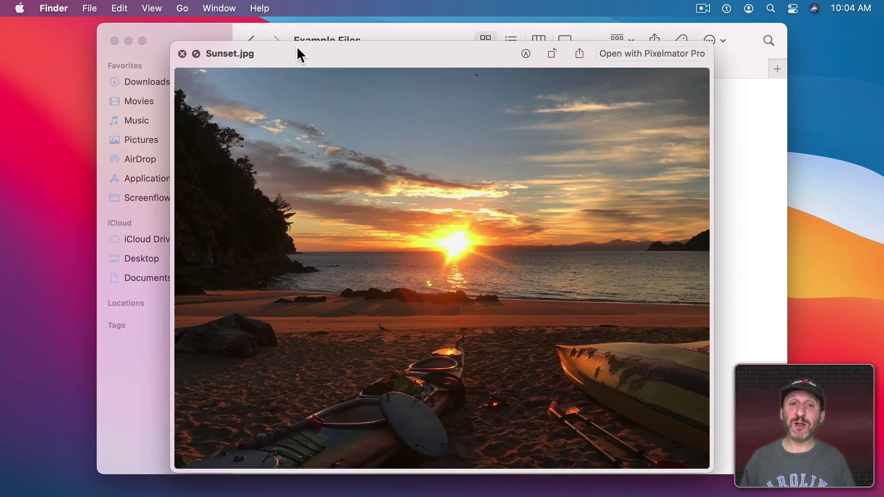
pyautogui.moveTo(316, 54)
pyautogui.mouseDown()
pyautogui.moveTo(316, 34)
pyautogui.moveTo(297, 54)
pyautogui.moveTo(330, 44)
pyautogui.moveTo(308, 41)
pyautogui.mouseUp()
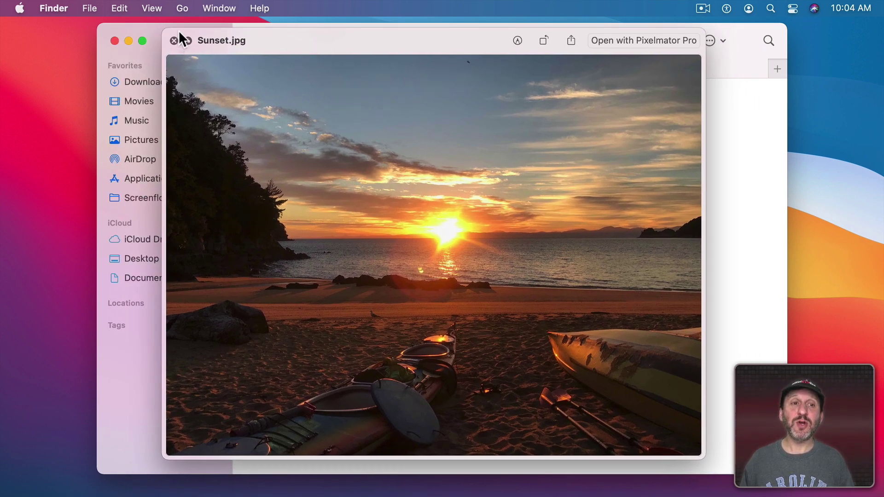
pyautogui.moveTo(162, 28); pyautogui.dragTo(281, 124)
pyautogui.moveTo(386, 133); pyautogui.dragTo(556, 161)
# Preview Prague.jpg, Trail.jpg and Beach.jpg, then step back to Mountain Lake.psd
pyautogui.click(419, 106)
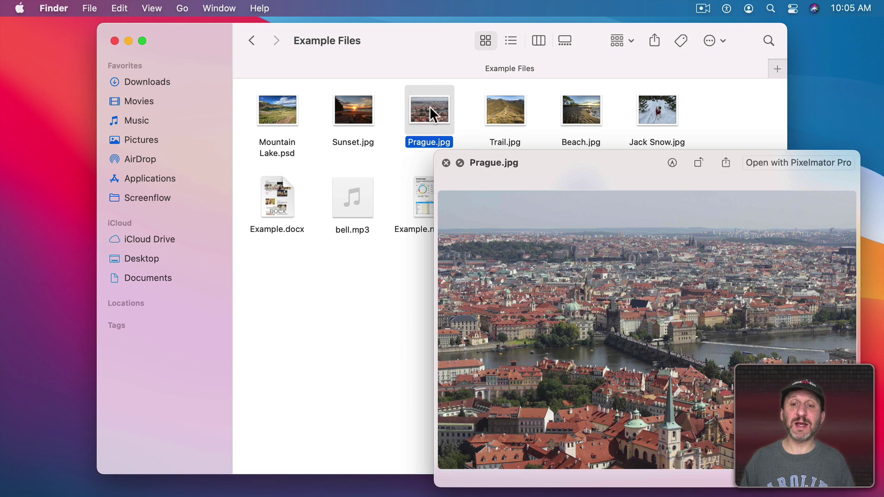
pyautogui.click(497, 113)
pyautogui.click(573, 113)
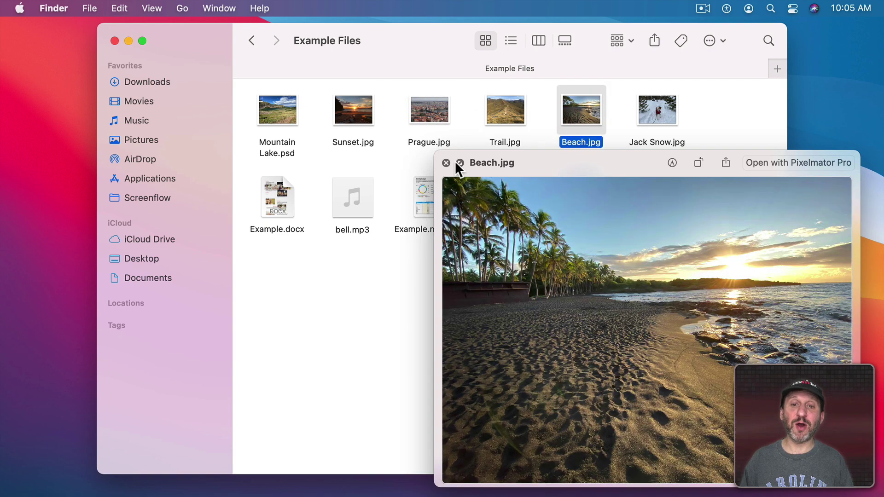
pyautogui.press('space')
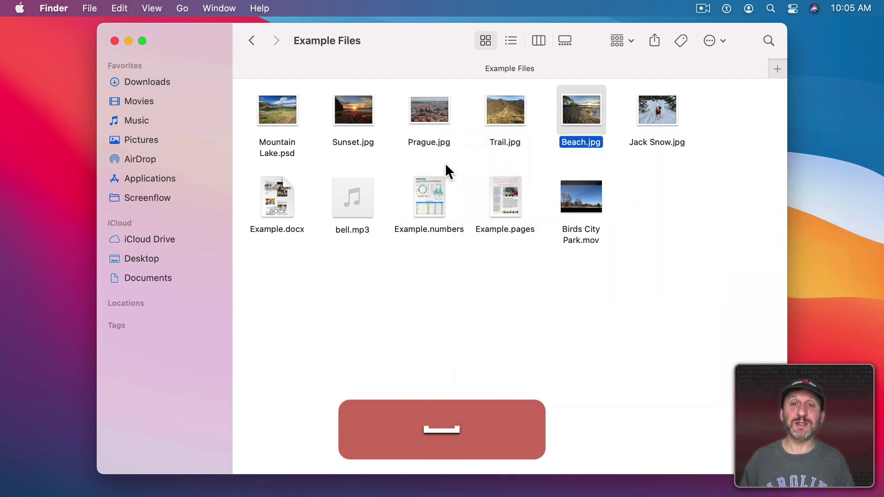
pyautogui.press('space')
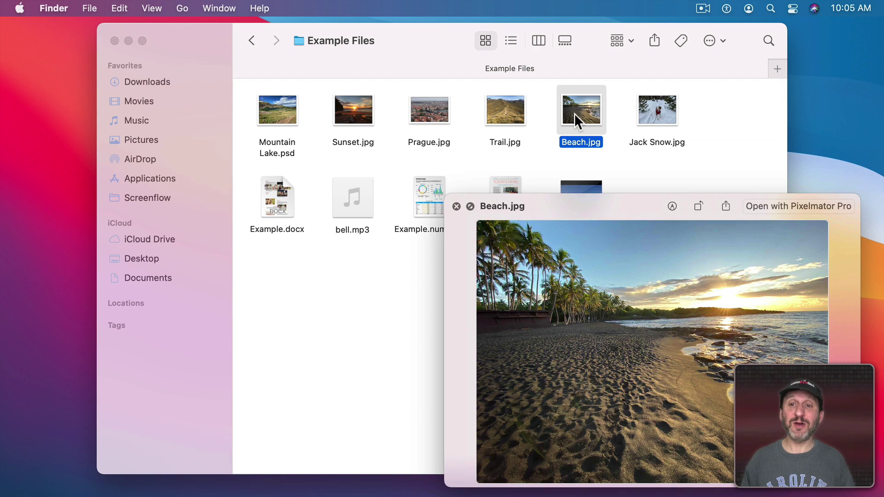
pyautogui.press('Left')
pyautogui.press('Left')
pyautogui.press('Left')
pyautogui.press('Left')
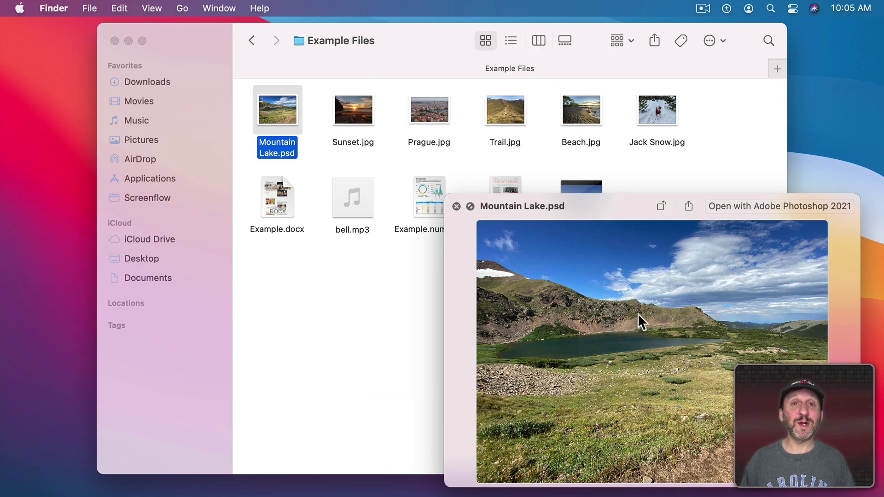
# In list view, step up to preview Jack Snow.jpg, Example.numbers and Example.docx, scrolling the document
pyautogui.click(509, 38)
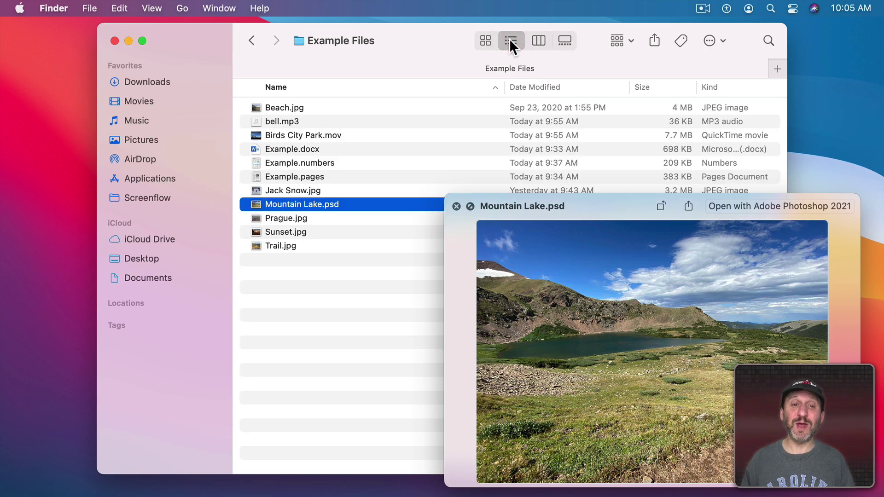
pyautogui.press('Up')
pyautogui.press('Up')
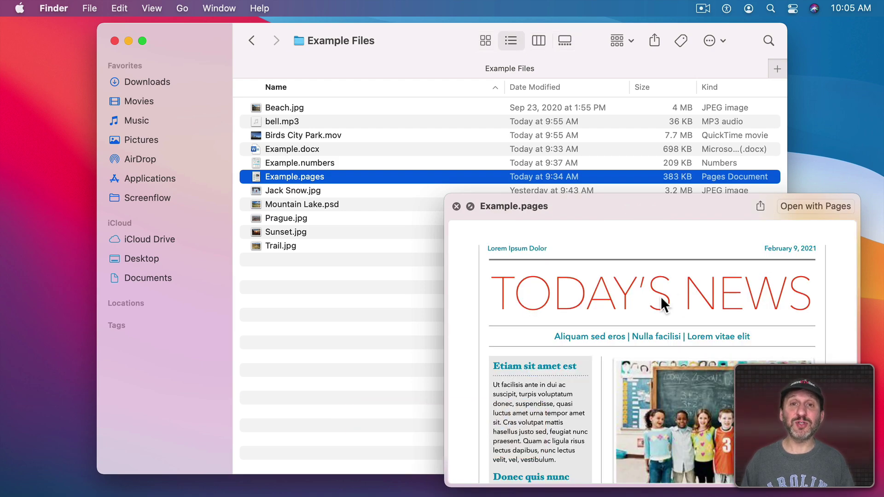
pyautogui.press('Up')
pyautogui.press('Up')
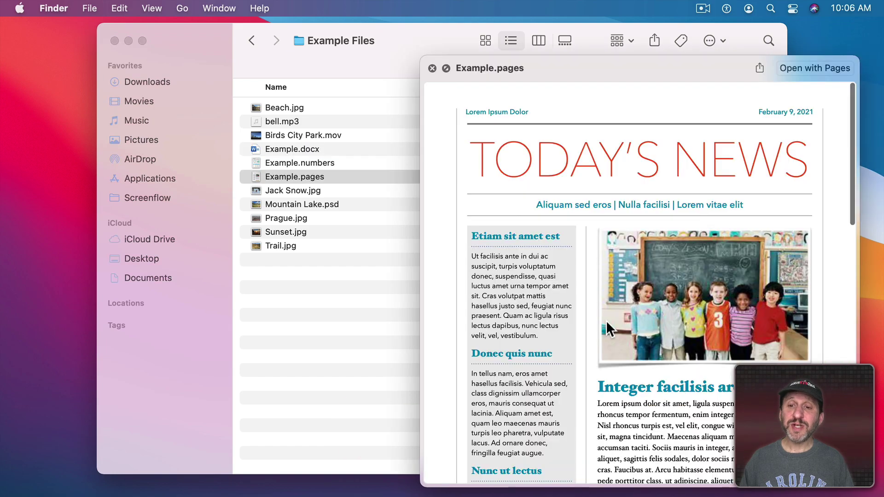
pyautogui.scroll(-10, 606, 320)
pyautogui.scroll(-5, 607, 323)
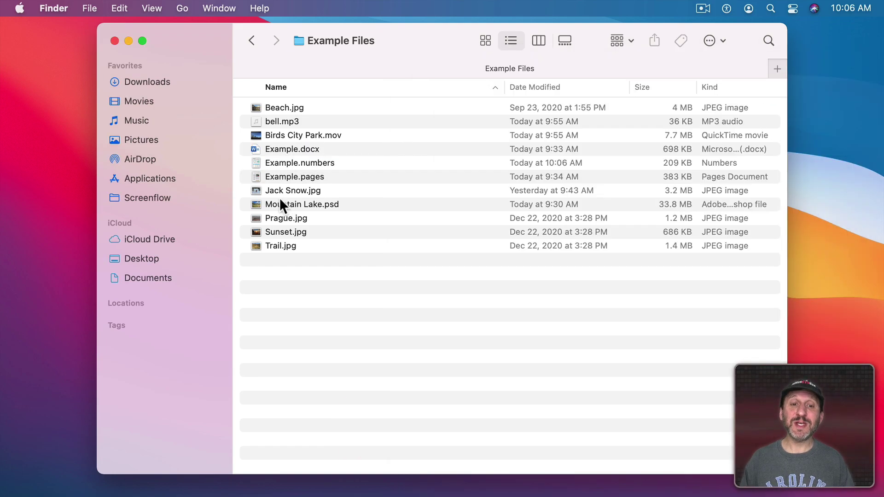
# Quick Look Mountain Lake.psd, then close the preview
pyautogui.click(275, 203)
pyautogui.press('space')
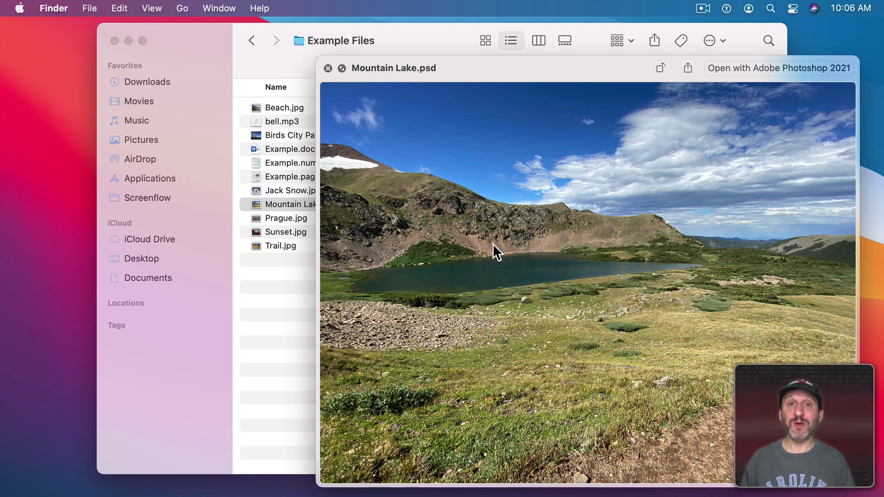
pyautogui.press('space')
# Quick Look the five images from Jack Snow.jpg to Trail.jpg and step back and forth through them
pyautogui.click(285, 190)
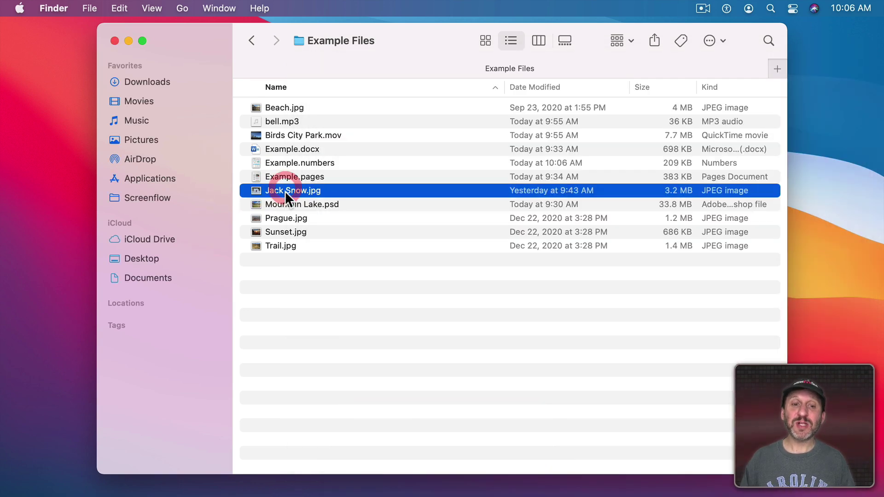
pyautogui.keyDown('shift'); pyautogui.click(281, 245); pyautogui.keyUp('shift')
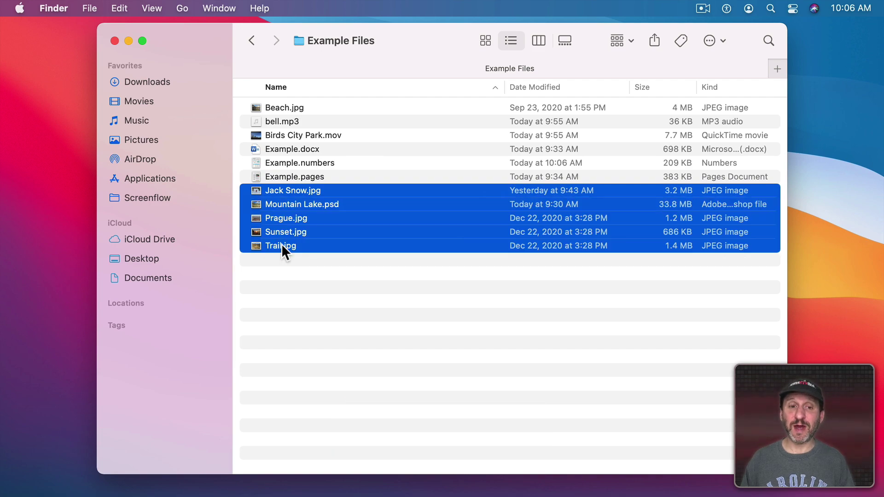
pyautogui.press('space')
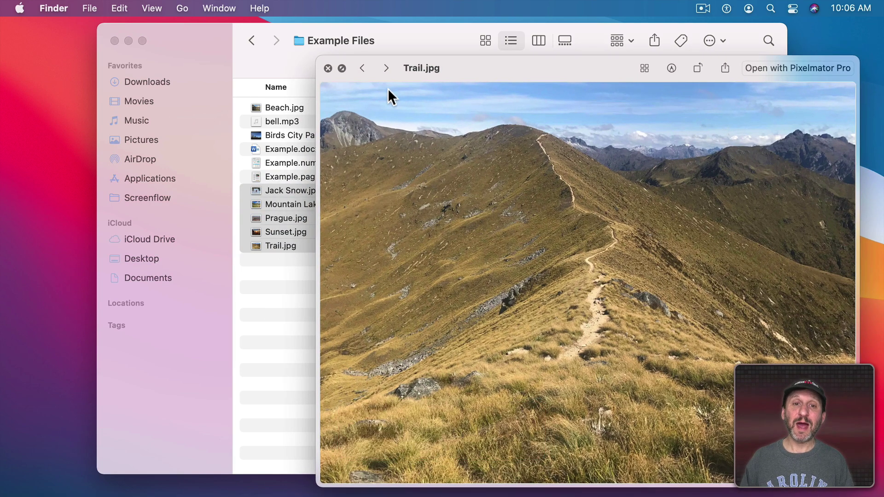
pyautogui.click(385, 68)
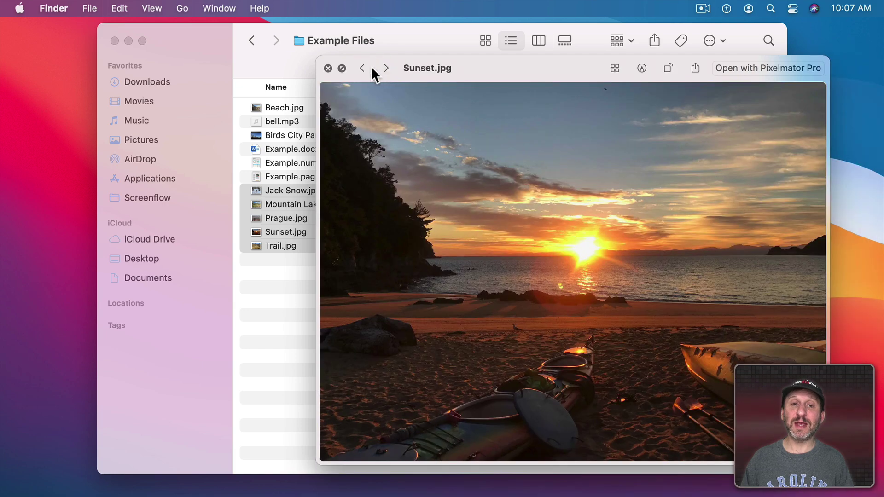
pyautogui.click(366, 68)
pyautogui.click(385, 68)
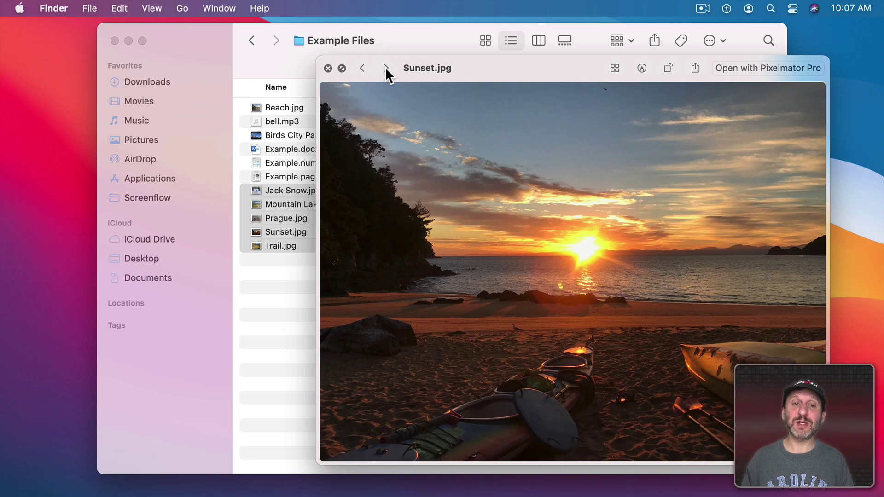
pyautogui.press('Right')
pyautogui.press('Left')
pyautogui.press('Left')
pyautogui.press('Left')
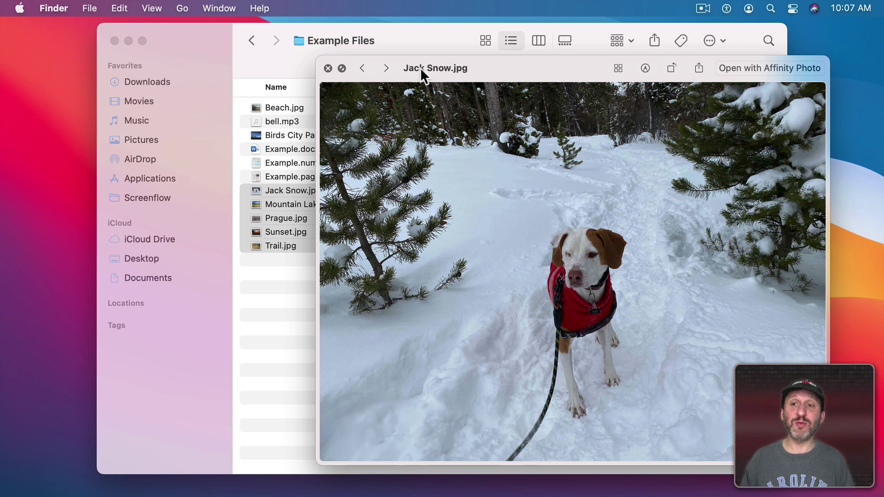
# Show the index sheet, open Mountain Lake.psd from it, then move on to Trail.jpg
pyautogui.click(618, 69)
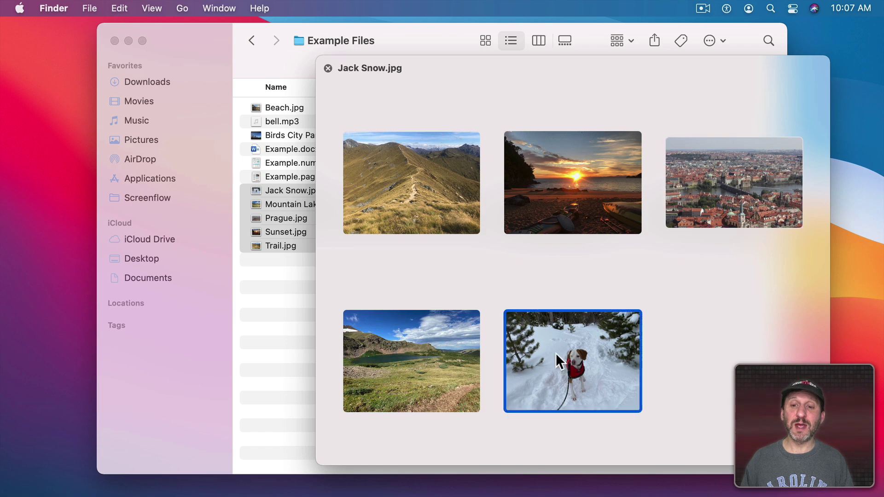
pyautogui.click(446, 341)
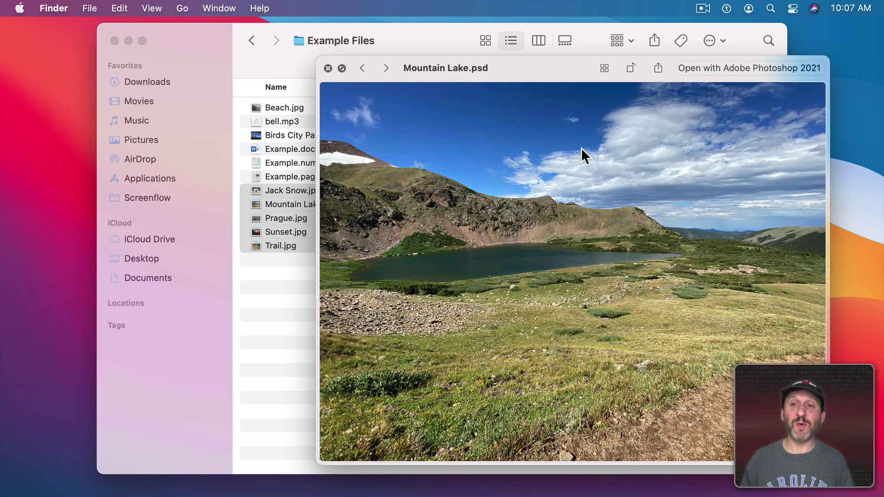
pyautogui.click(363, 68)
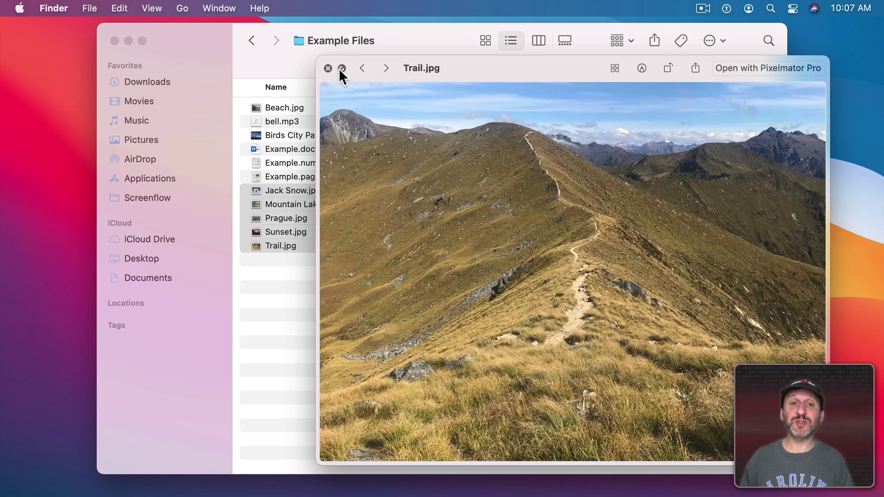
# Toggle full screen for the Trail.jpg Quick Look preview
pyautogui.click(342, 68)
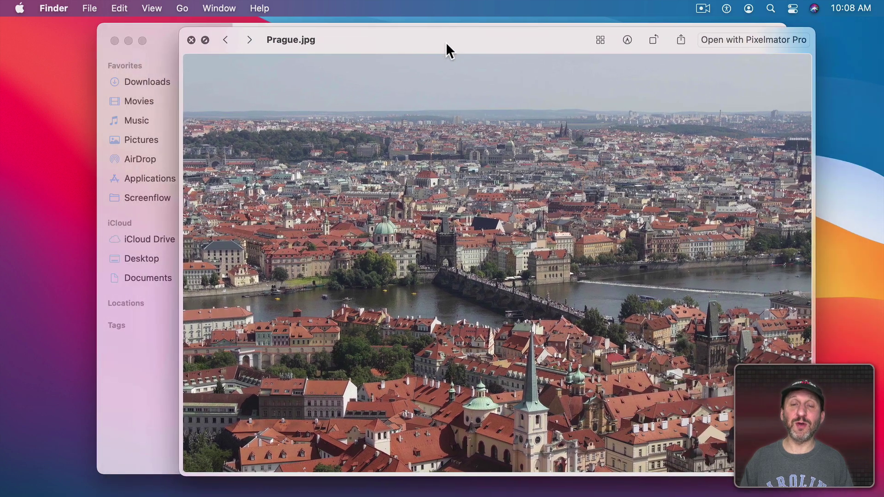
# Close the Prague and Mountain Lake previews, then Quick Look Birds City Park.mov and Example.pages
pyautogui.click(446, 42)
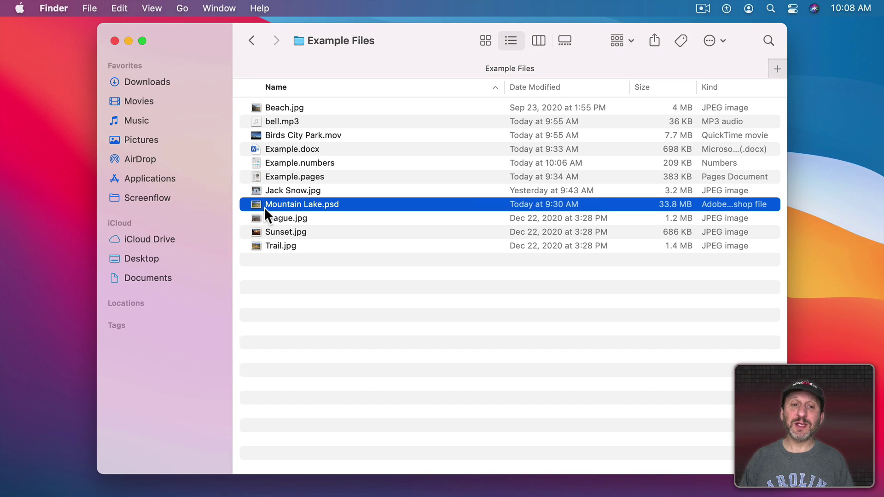
pyautogui.press('space')
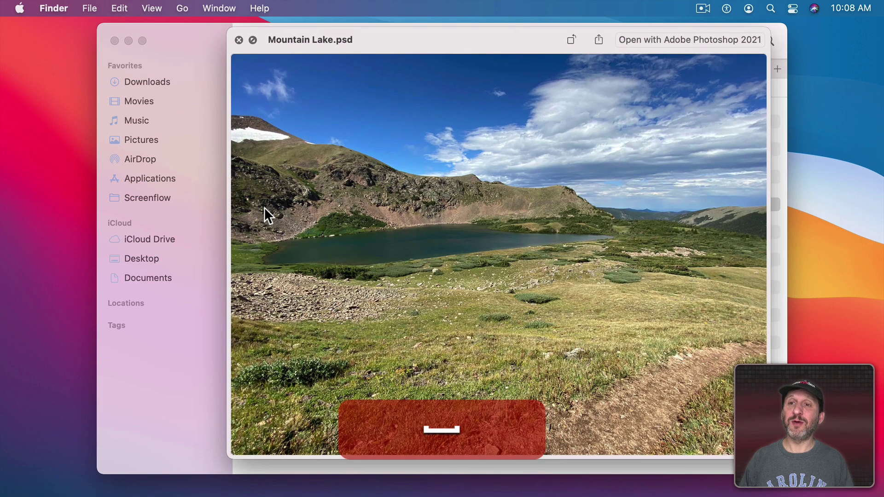
pyautogui.press('space')
pyautogui.click(300, 135)
pyautogui.press('space')
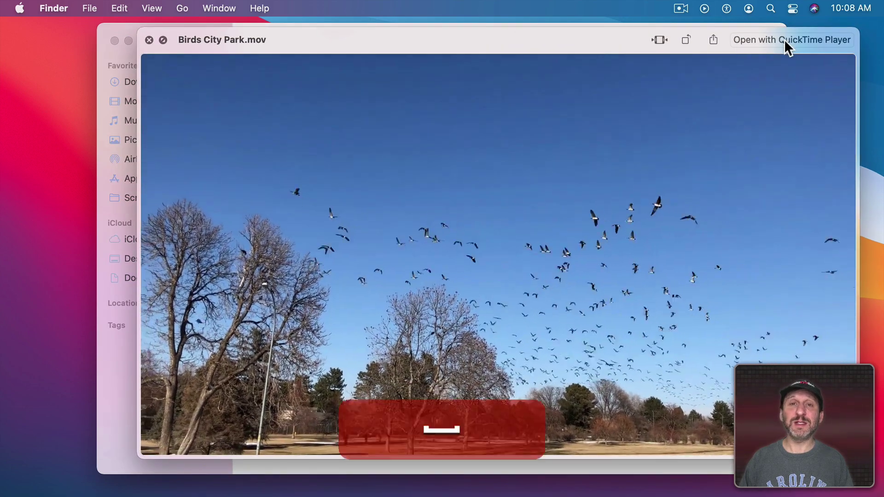
pyautogui.press('space')
pyautogui.click(274, 177)
pyautogui.press('space')
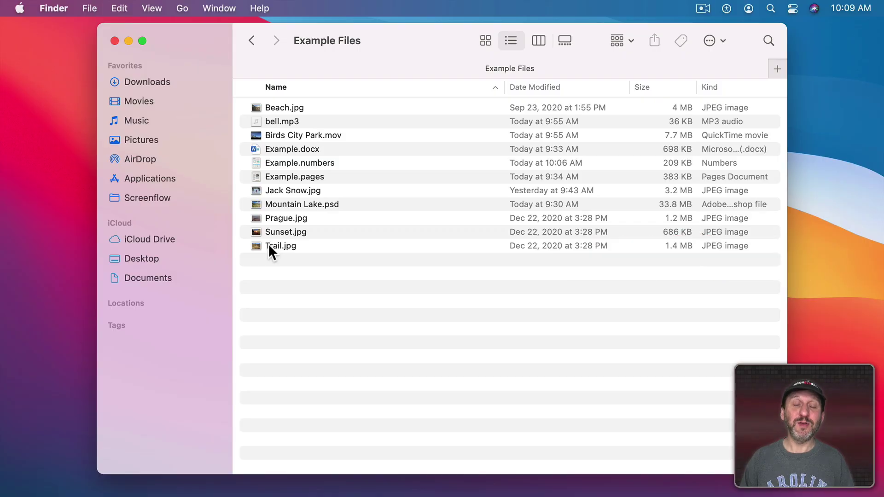
pyautogui.doubleClick(269, 247)
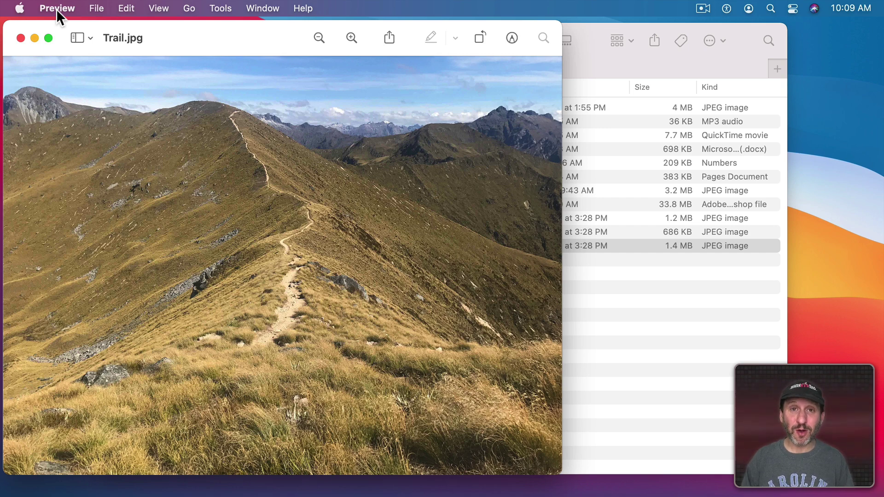
pyautogui.click(219, 8)
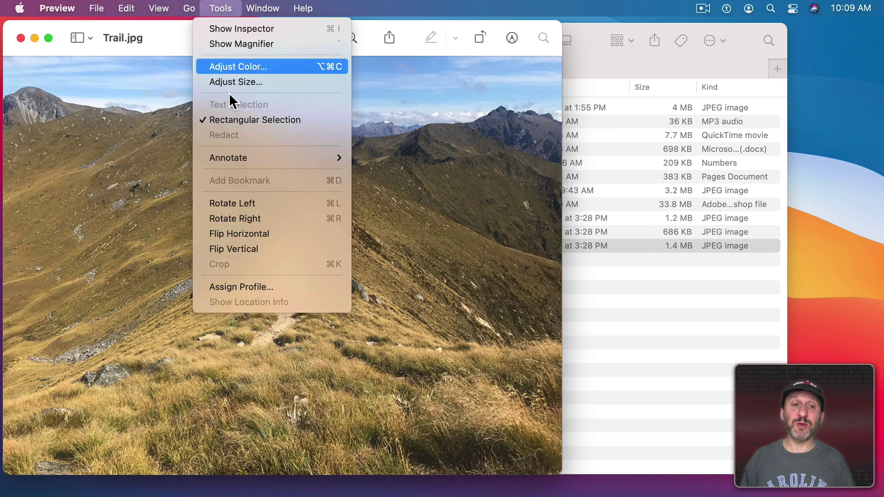
pyautogui.click(137, 205)
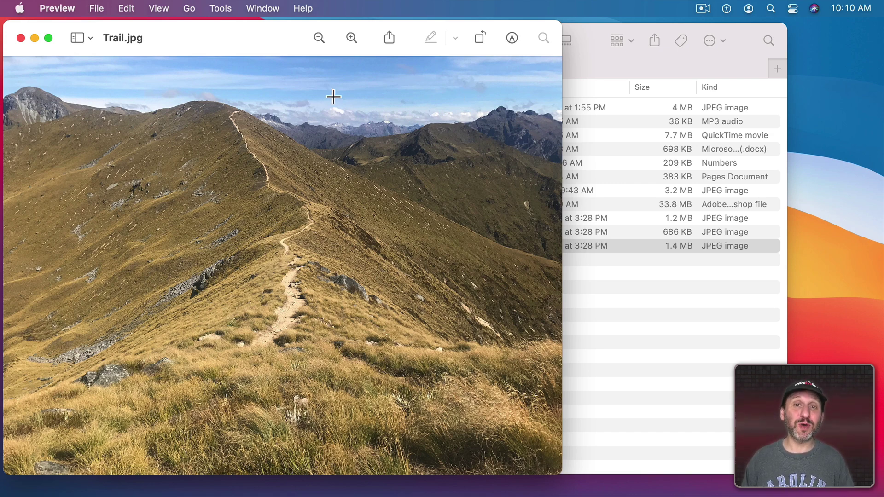
pyautogui.press('cmd+q')
# Open Prague.jpg, Sunset.jpg and Trail.jpg together in Preview
pyautogui.click(294, 217)
pyautogui.keyDown('shift'); pyautogui.click(284, 246); pyautogui.keyUp('shift')
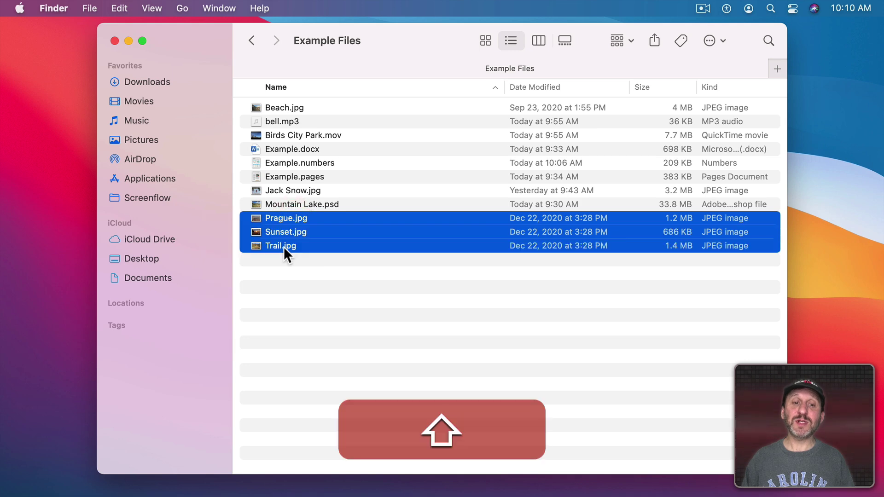
pyautogui.doubleClick(284, 247)
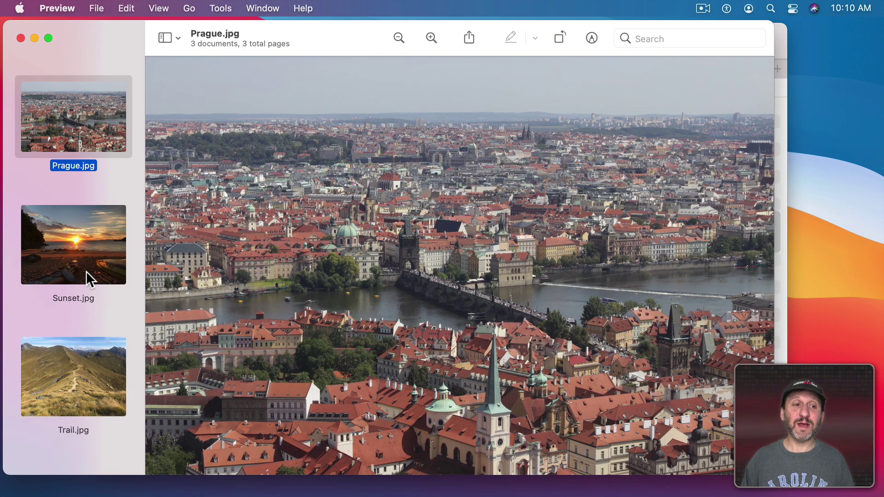
# Keep sidebar thumbnails, view Sunset.jpg then Trail.jpg, and copy Trail.jpg to the clipboard
pyautogui.click(168, 37)
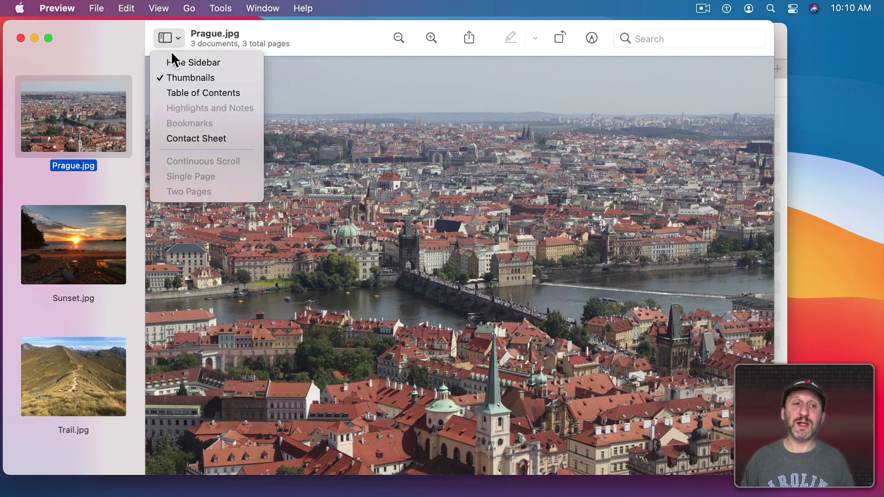
pyautogui.click(175, 81)
pyautogui.click(98, 241)
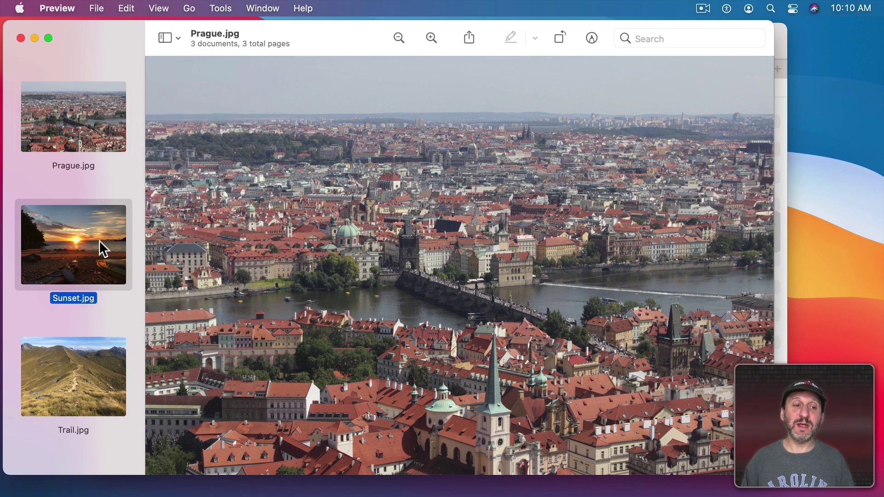
pyautogui.click(95, 364)
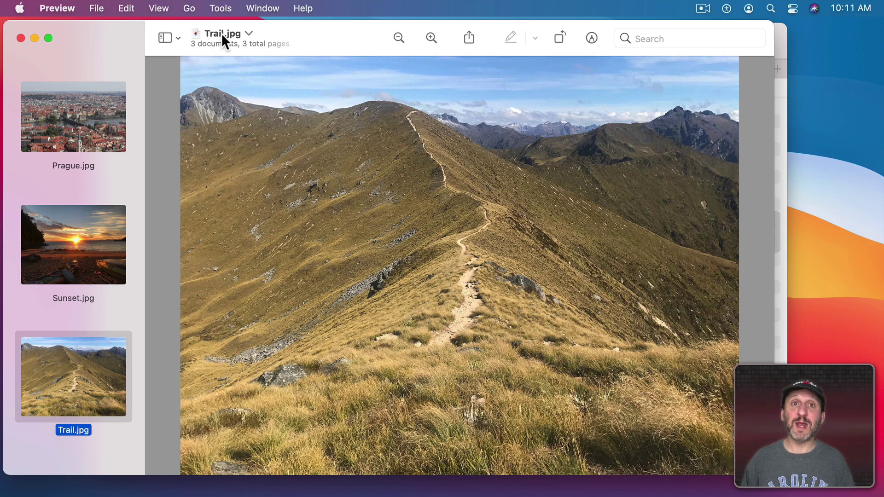
pyautogui.click(126, 8)
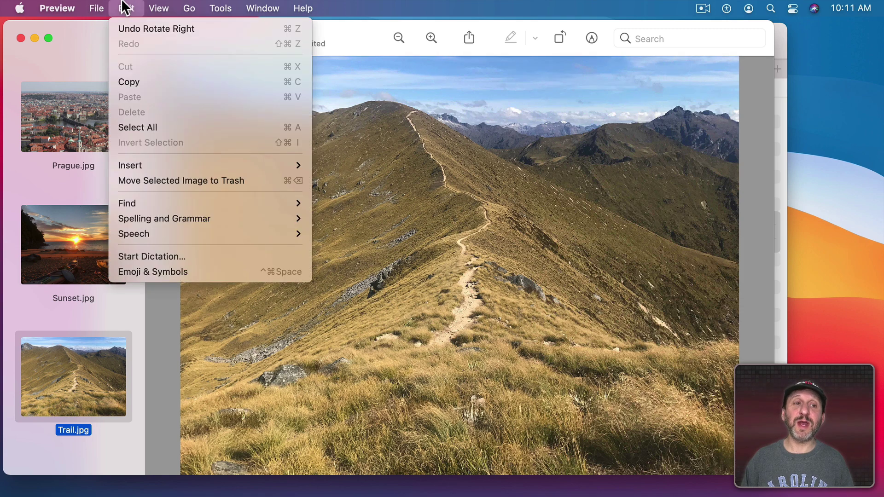
pyautogui.click(139, 85)
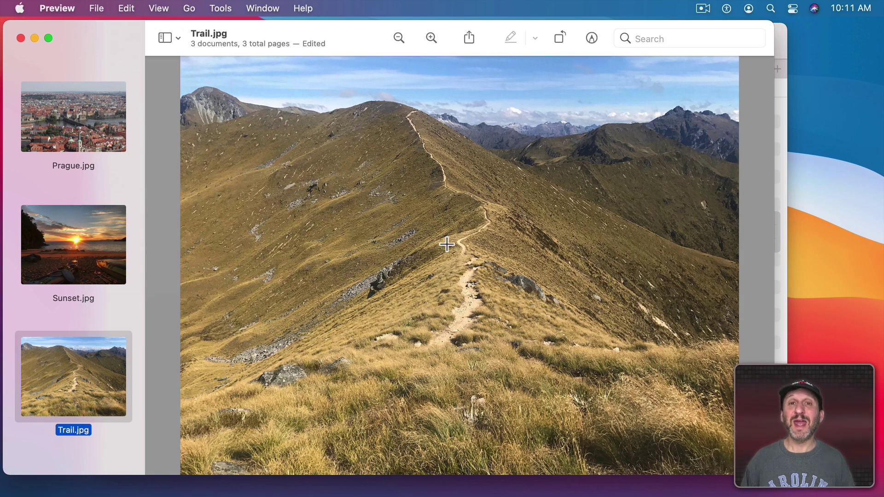